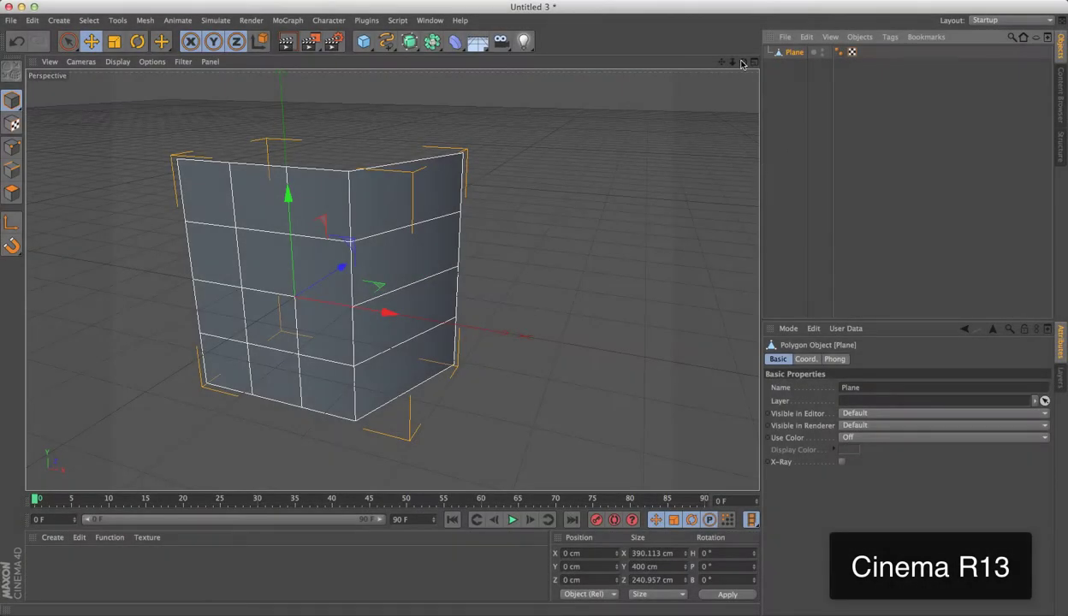
# Step: Orbit the Perspective view to face the bent plane more frontally and bring up the Tools menu
pyautogui.moveTo(527, 312)
pyautogui.keyDown('alt'); pyautogui.mouseDown()
pyautogui.moveTo(462, 308)
pyautogui.moveTo(472, 145)
pyautogui.mouseUp(); pyautogui.keyUp('alt')
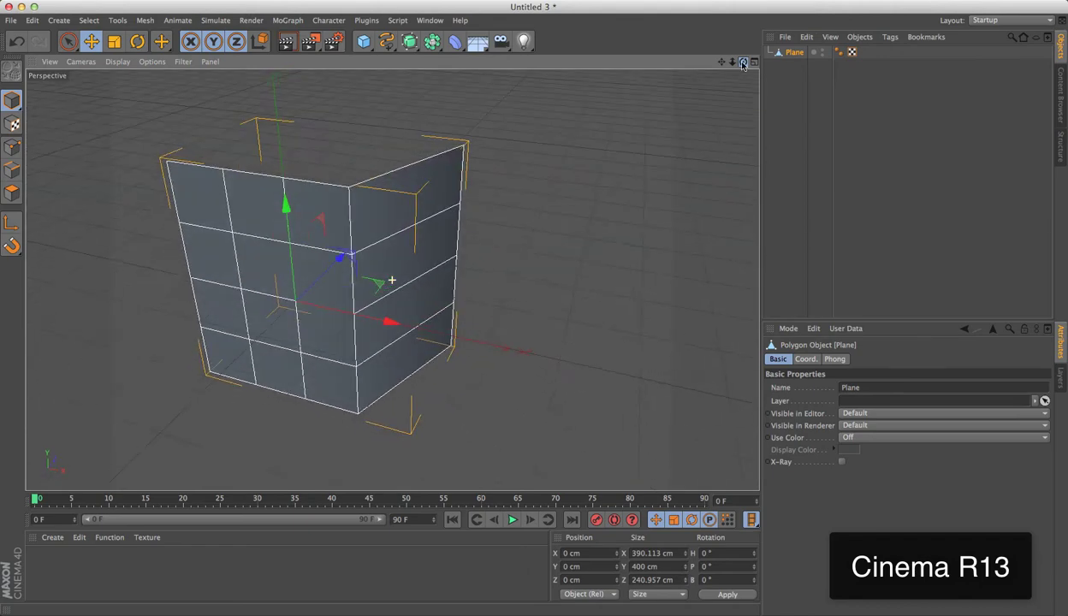
pyautogui.click(122, 20)
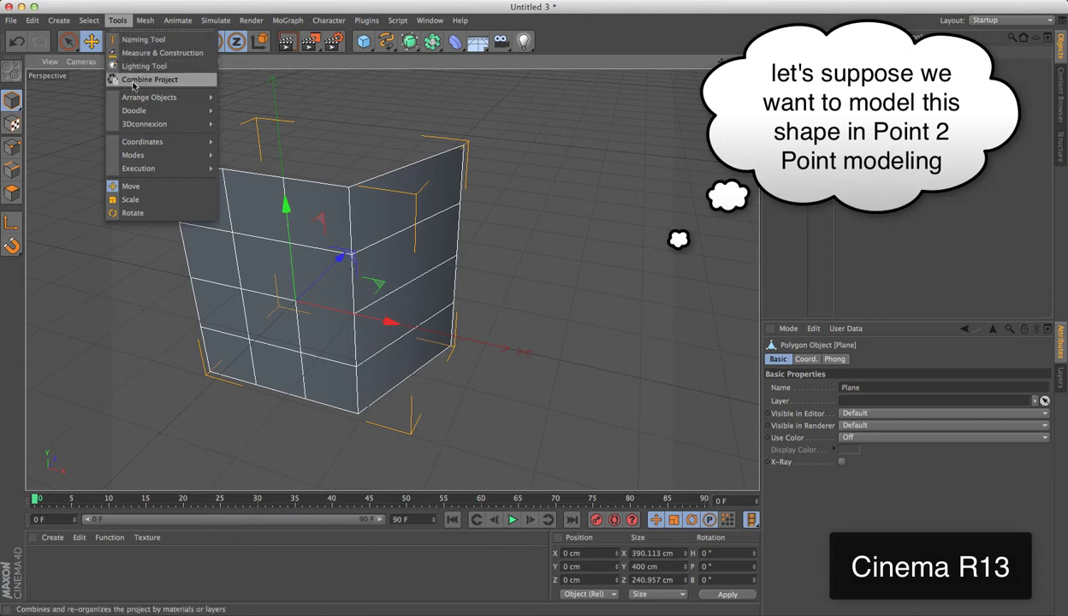
# Step: Sketch four Doodle Paint strokes outlining the planned extension beside the plane, then delete the doodle
pyautogui.moveTo(134, 111)
pyautogui.click(257, 118)
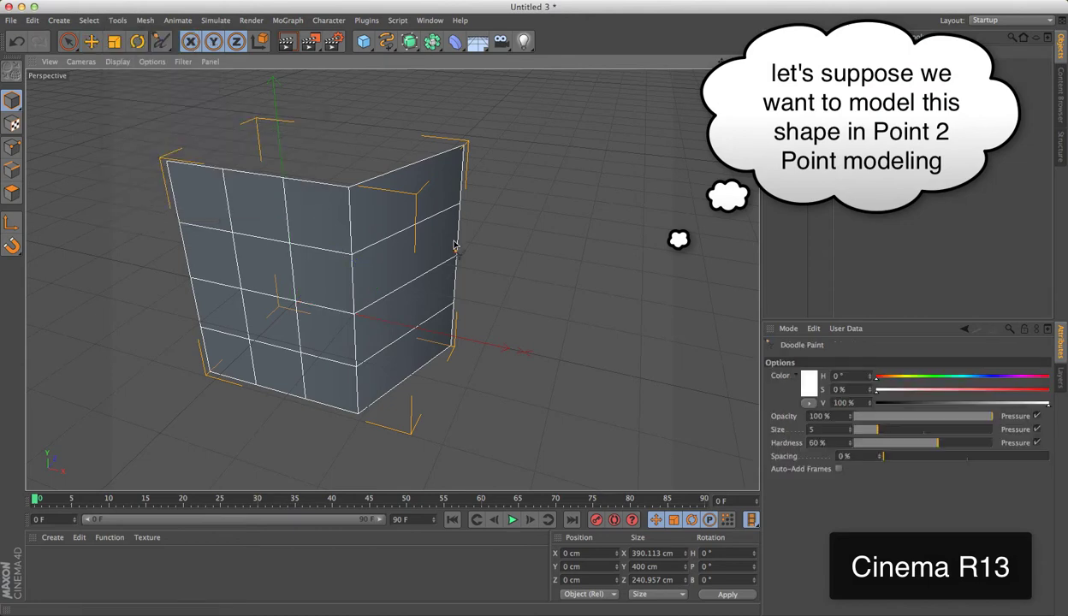
pyautogui.moveTo(451, 352); pyautogui.dragTo(520, 363)
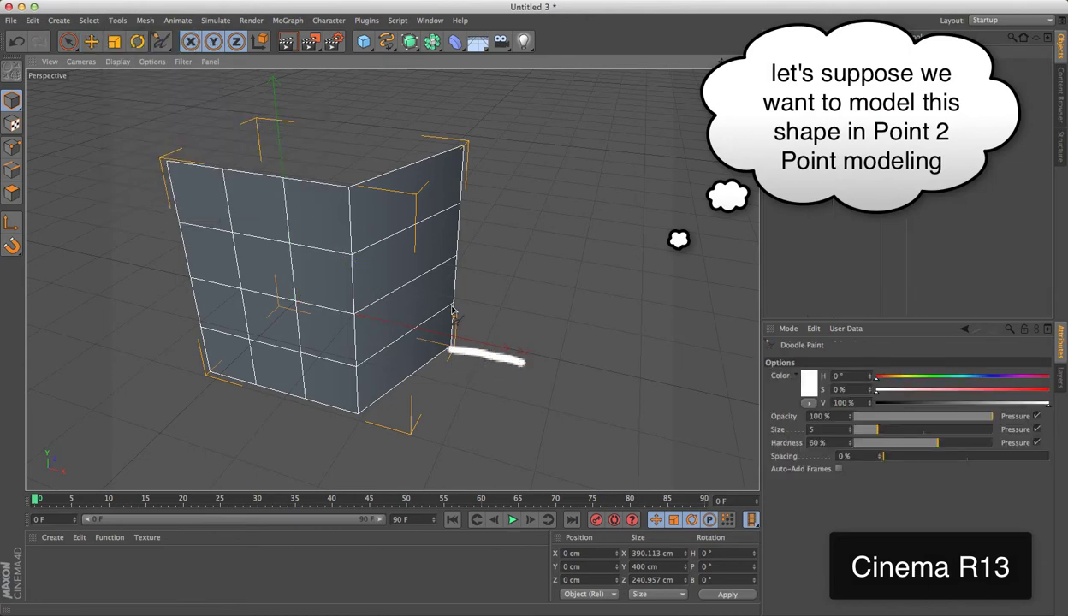
pyautogui.moveTo(451, 306); pyautogui.dragTo(523, 313)
pyautogui.moveTo(458, 257); pyautogui.dragTo(540, 268)
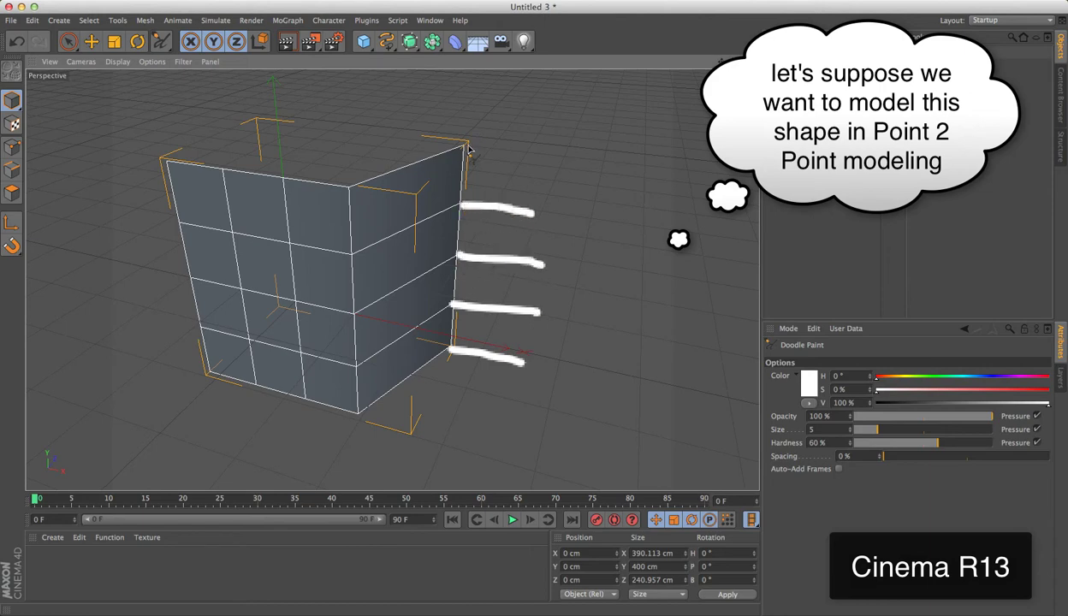
pyautogui.moveTo(461, 147)
pyautogui.mouseDown()
pyautogui.moveTo(534, 157)
pyautogui.moveTo(539, 349)
pyautogui.mouseUp()
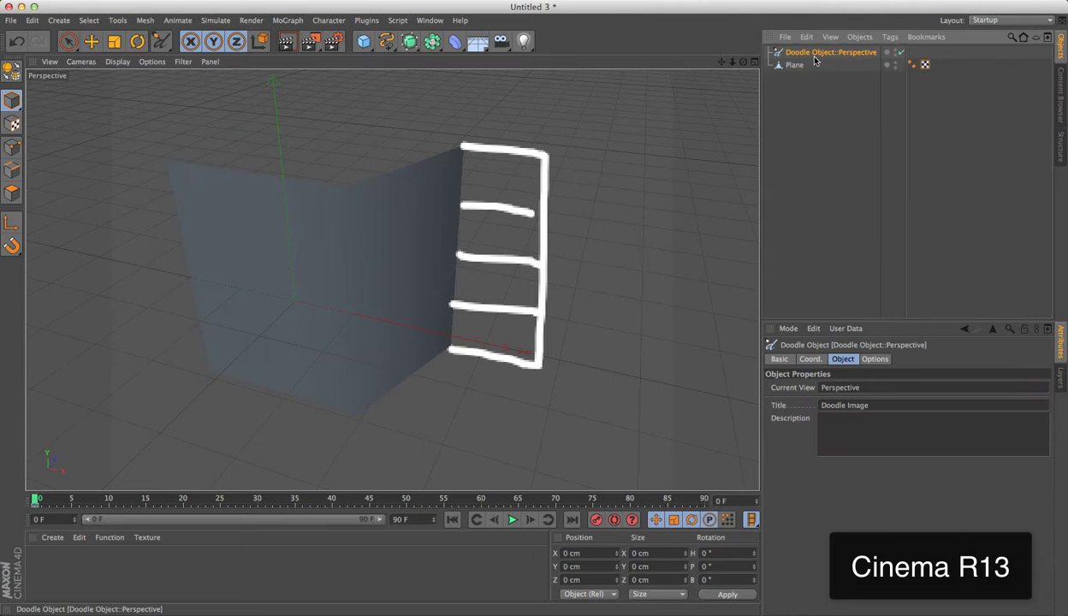
pyautogui.press('Delete')
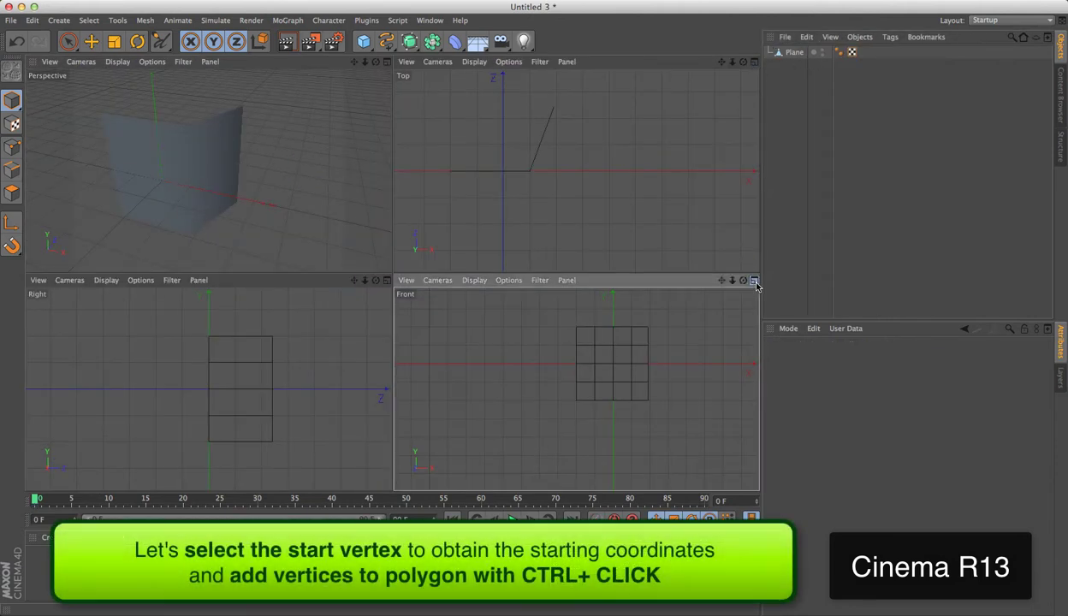
# Step: Frame the plane, activate Move, and select its bottom-right vertex at X 190.113, Y −200, Z 240.957 cm
pyautogui.click(753, 280)
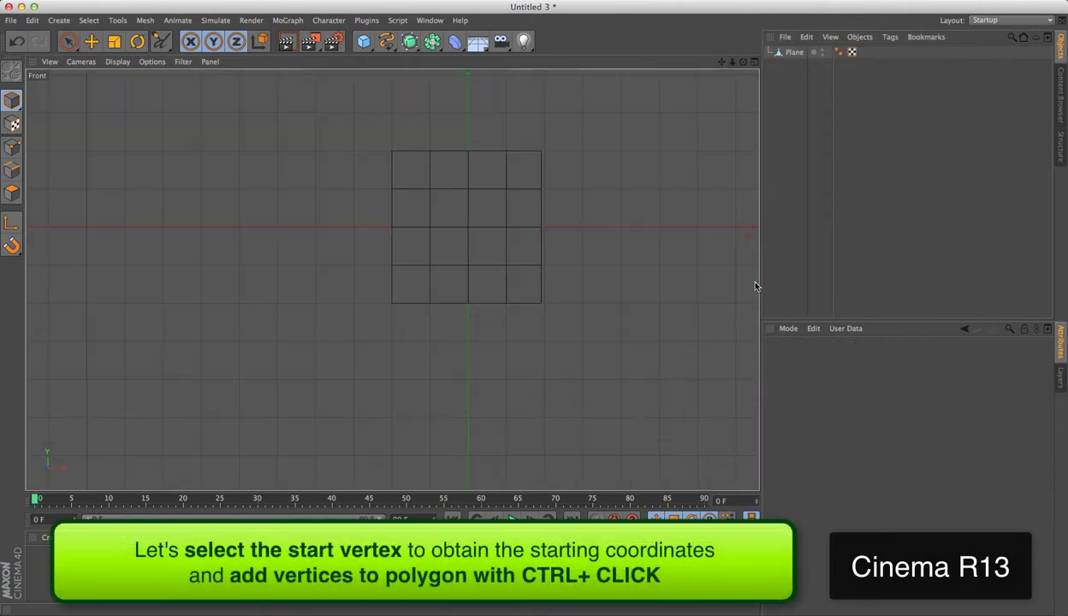
pyautogui.moveTo(724, 63); pyautogui.dragTo(736, 66)
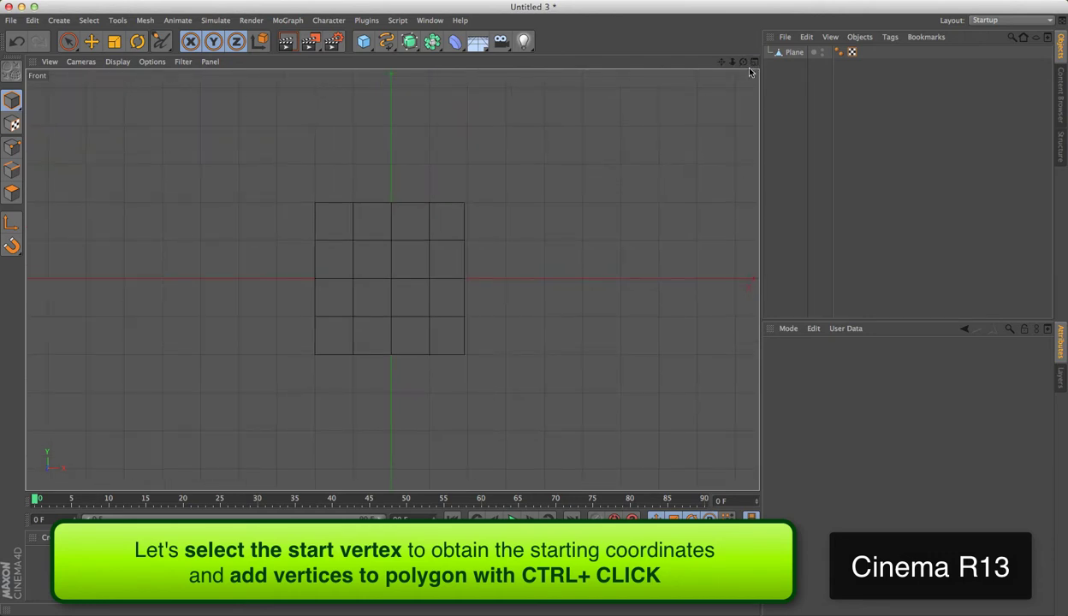
pyautogui.click(753, 63)
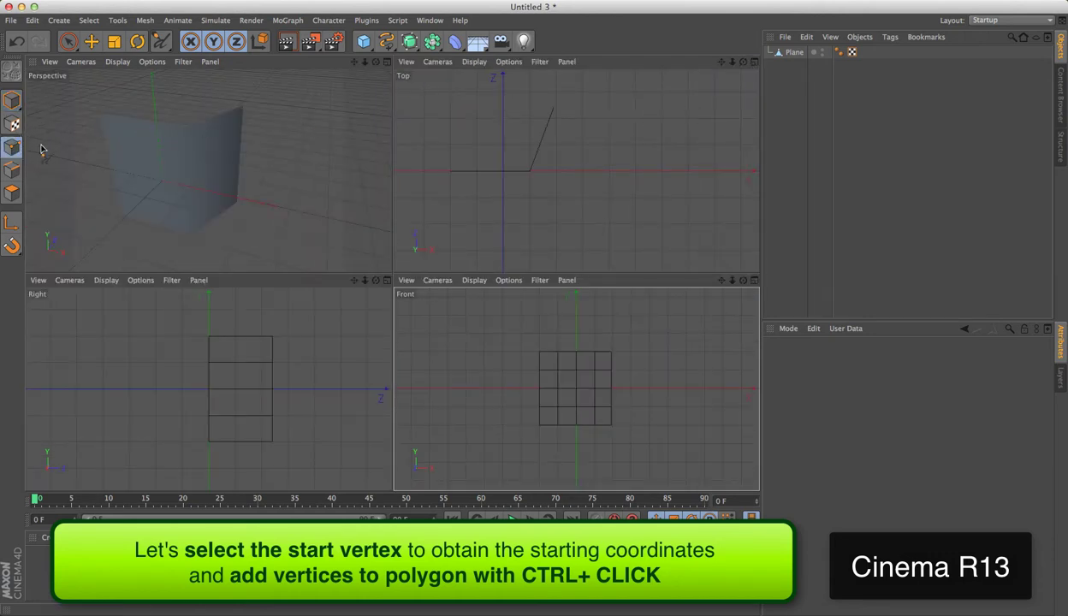
pyautogui.click(91, 41)
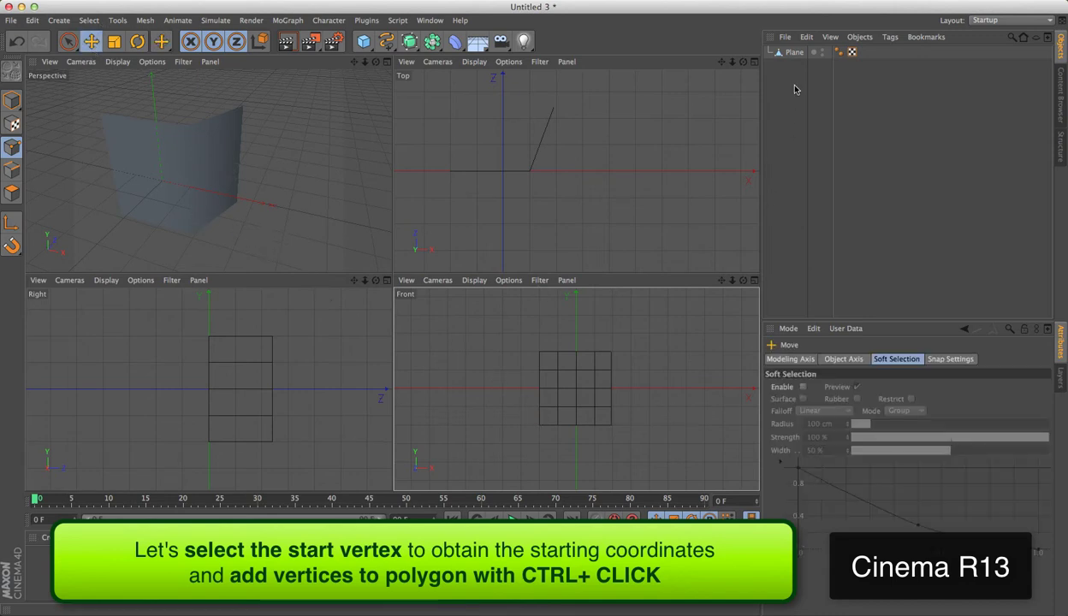
pyautogui.click(608, 429)
pyautogui.click(610, 426)
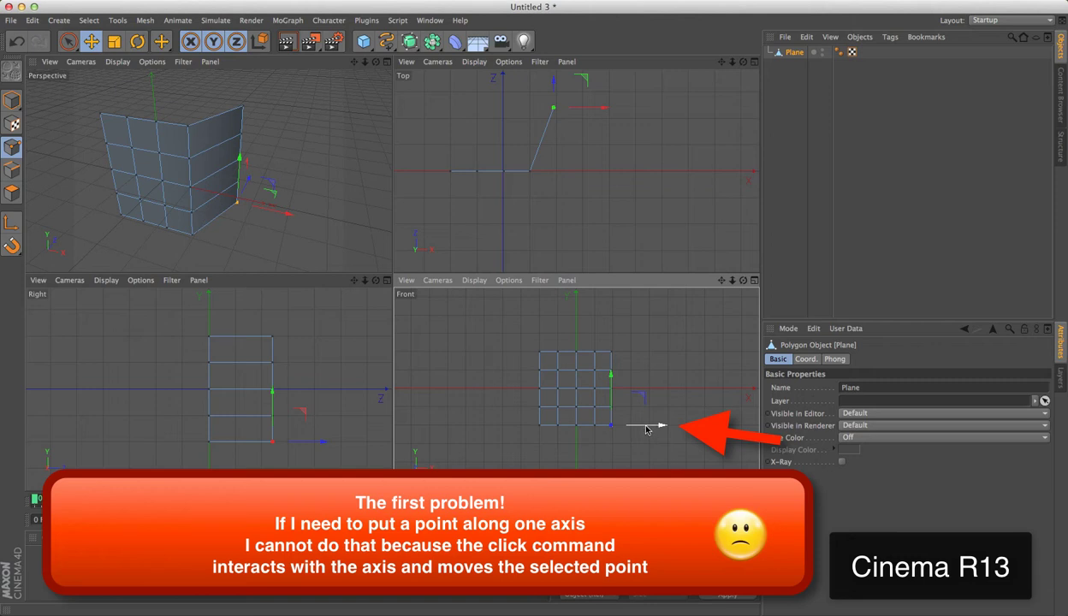
# Step: Undo the accidental vertex move and add new points right of the plane, the latest at X 712.433, Y 220.354 cm
pyautogui.moveTo(646, 429); pyautogui.dragTo(654, 429)
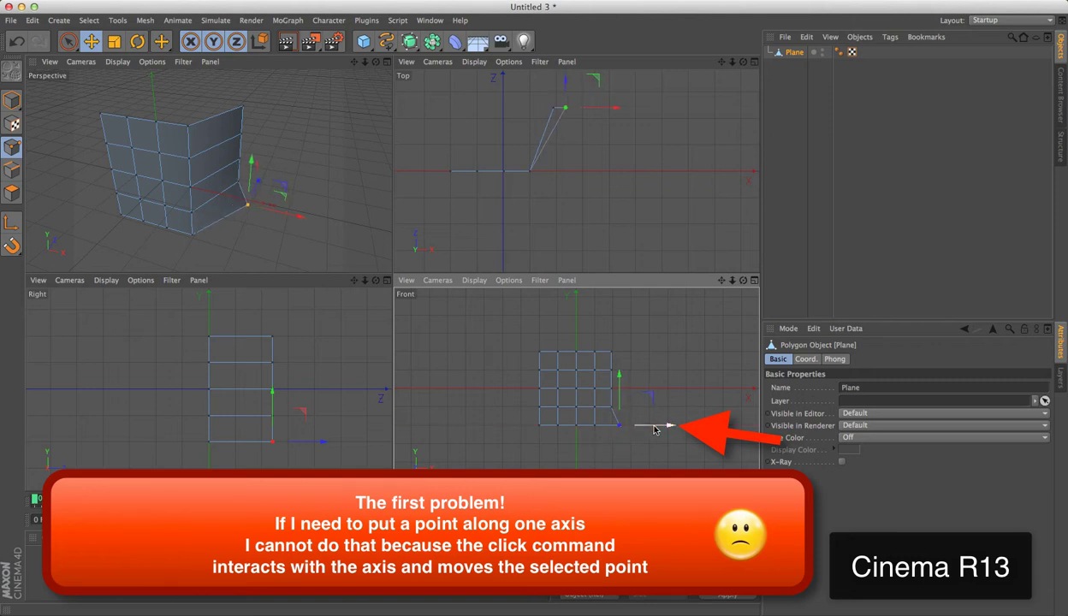
pyautogui.hotkey('ctrl', 'z')
pyautogui.click(681, 425)
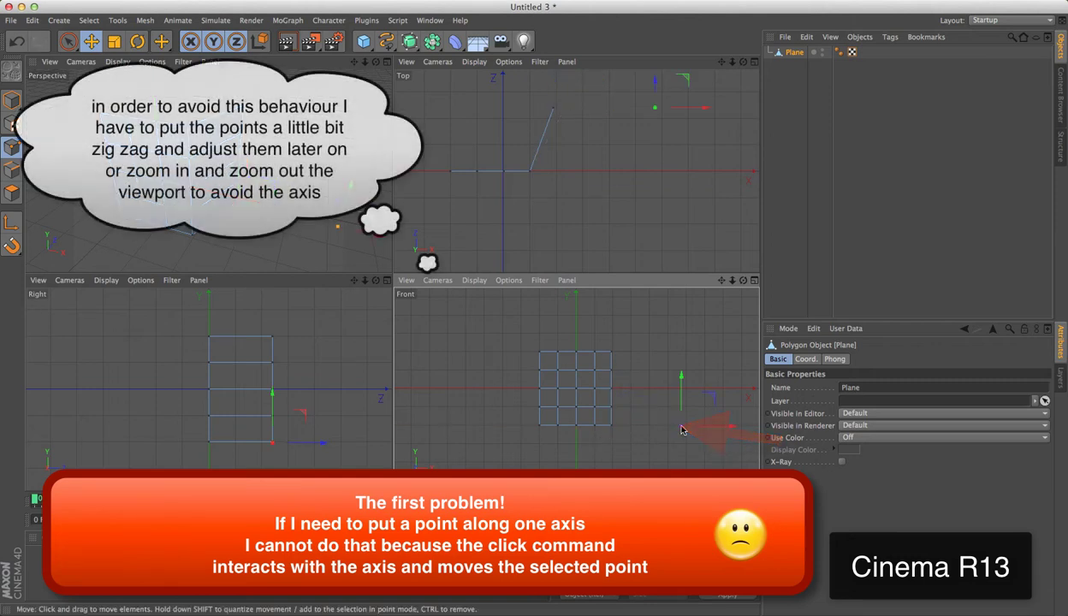
pyautogui.moveTo(681, 413); pyautogui.dragTo(683, 392)
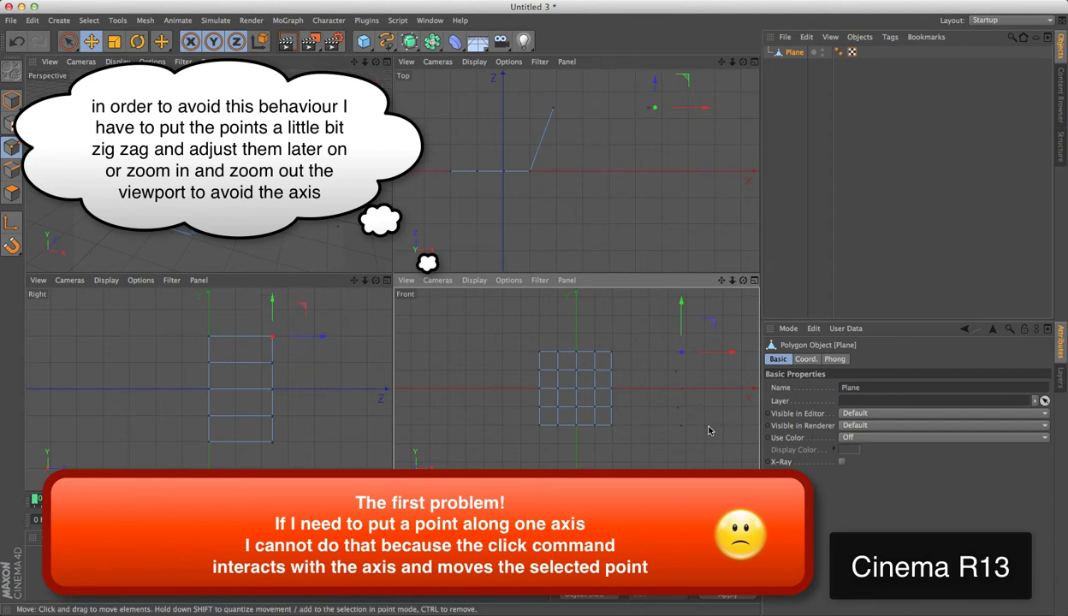
pyautogui.moveTo(709, 430); pyautogui.dragTo(711, 356)
# Step: Bridge the plane's right-edge points to the new points with the Bridge tool, then inspect the extension
pyautogui.click(125, 20)
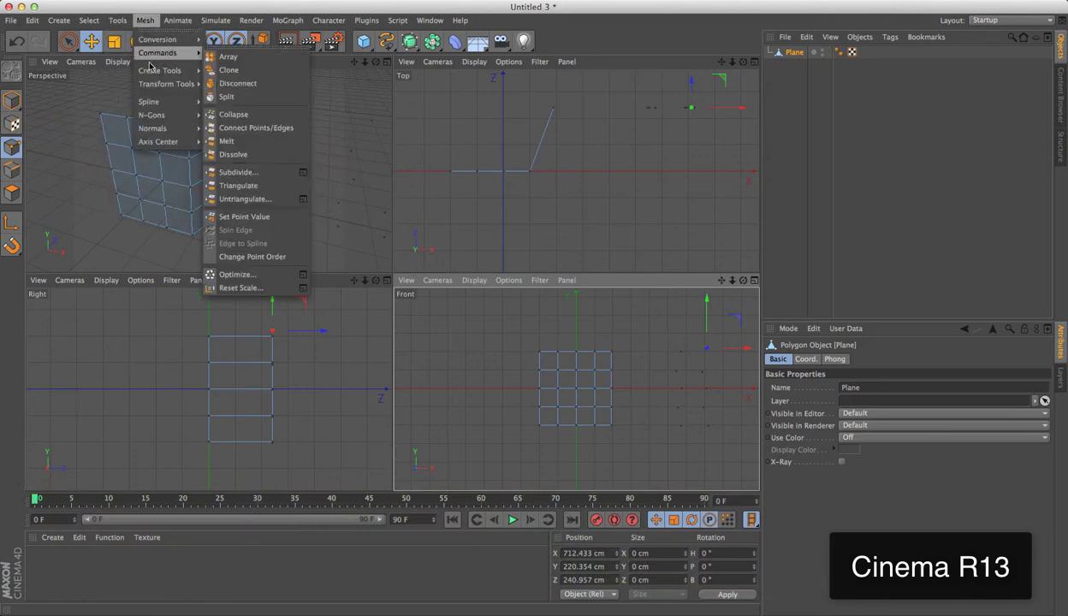
pyautogui.moveTo(160, 70)
pyautogui.click(224, 134)
pyautogui.moveTo(611, 352)
pyautogui.mouseDown()
pyautogui.moveTo(681, 372)
pyautogui.moveTo(703, 417)
pyautogui.mouseUp()
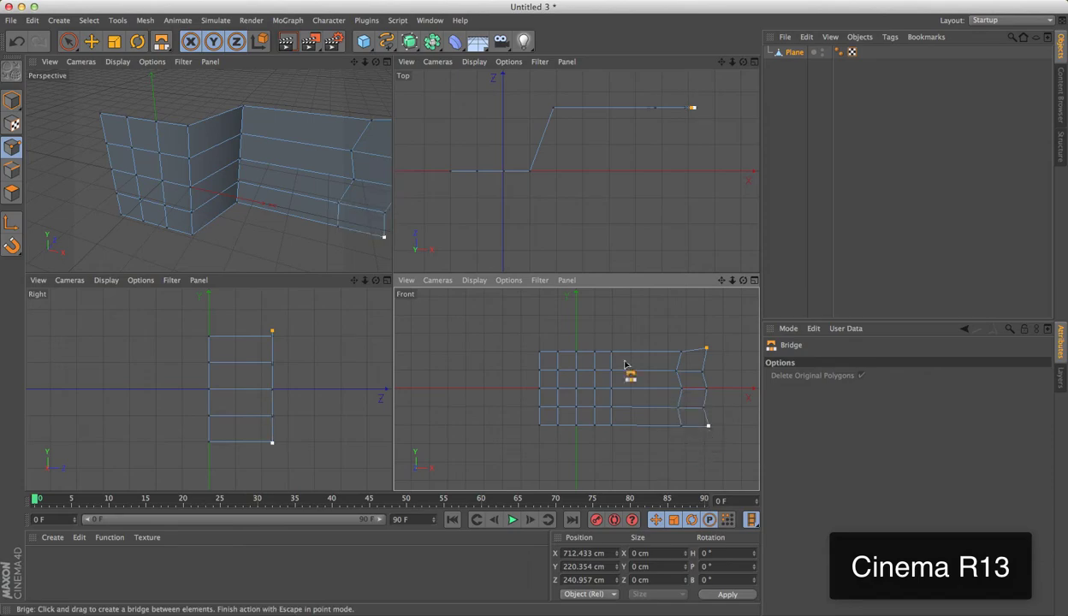
pyautogui.press('e')
pyautogui.moveTo(257, 171)
pyautogui.keyDown('alt'); pyautogui.mouseDown()
pyautogui.moveTo(208, 171)
pyautogui.moveTo(293, 221)
pyautogui.mouseUp(); pyautogui.keyUp('alt')
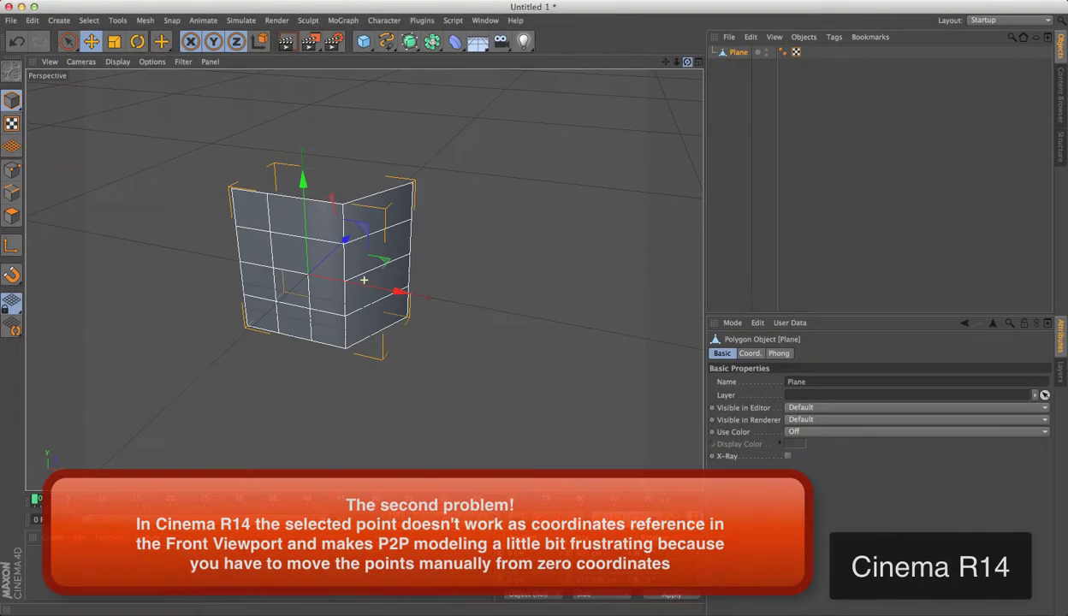
# Step: In points mode, select the plane's corner point and place a new point beside it at the plane's height
pyautogui.click(12, 170)
pyautogui.click(409, 319)
pyautogui.press('F5')
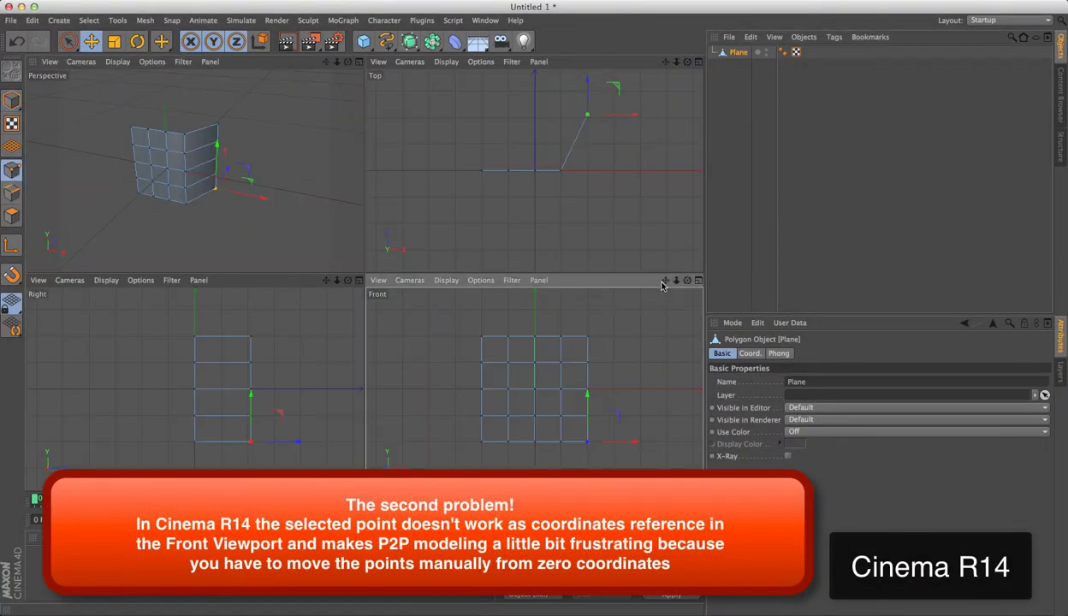
pyautogui.moveTo(664, 280); pyautogui.dragTo(616, 281)
pyautogui.click(648, 394)
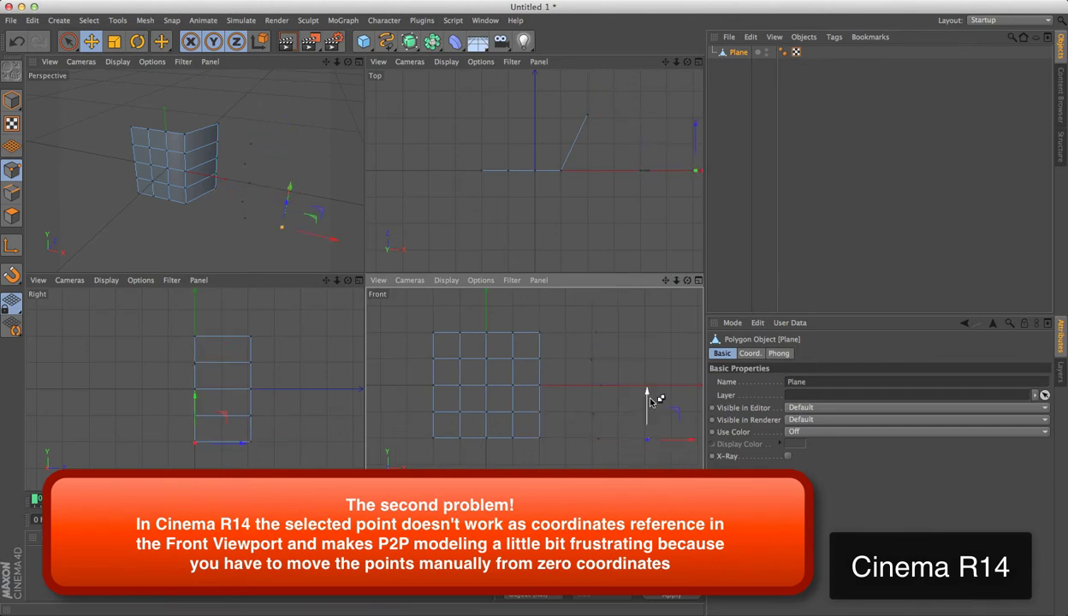
pyautogui.moveTo(650, 401); pyautogui.dragTo(648, 293)
# Step: Bridge the new point into polygons past the plane's folded right edge
pyautogui.click(145, 20)
pyautogui.moveTo(161, 70)
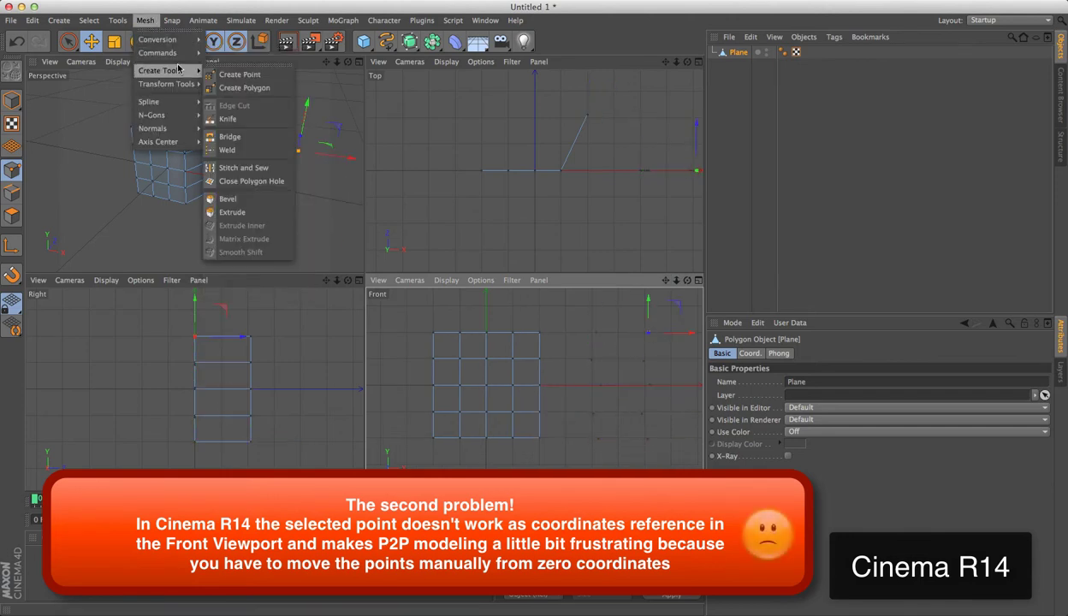
pyautogui.click(229, 136)
pyautogui.moveTo(591, 329); pyautogui.dragTo(595, 438)
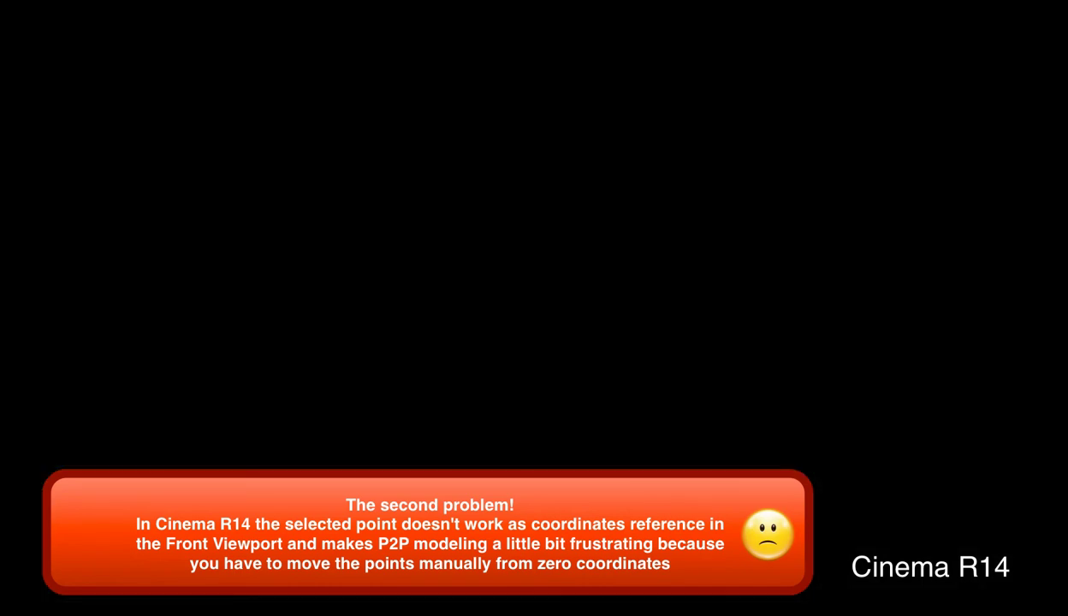
pyautogui.middleClick(359, 76)
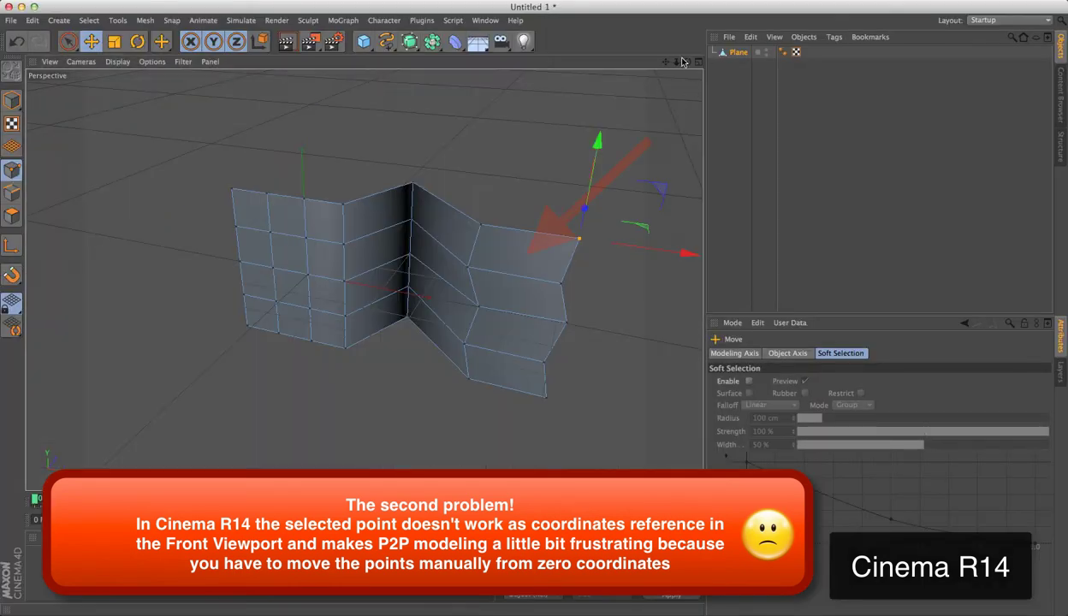
# Step: Orbit the Perspective view to inspect the bent plane in prova.c4d
pyautogui.keyDown('alt'); pyautogui.moveTo(364, 279); pyautogui.dragTo(430, 231); pyautogui.keyUp('alt')
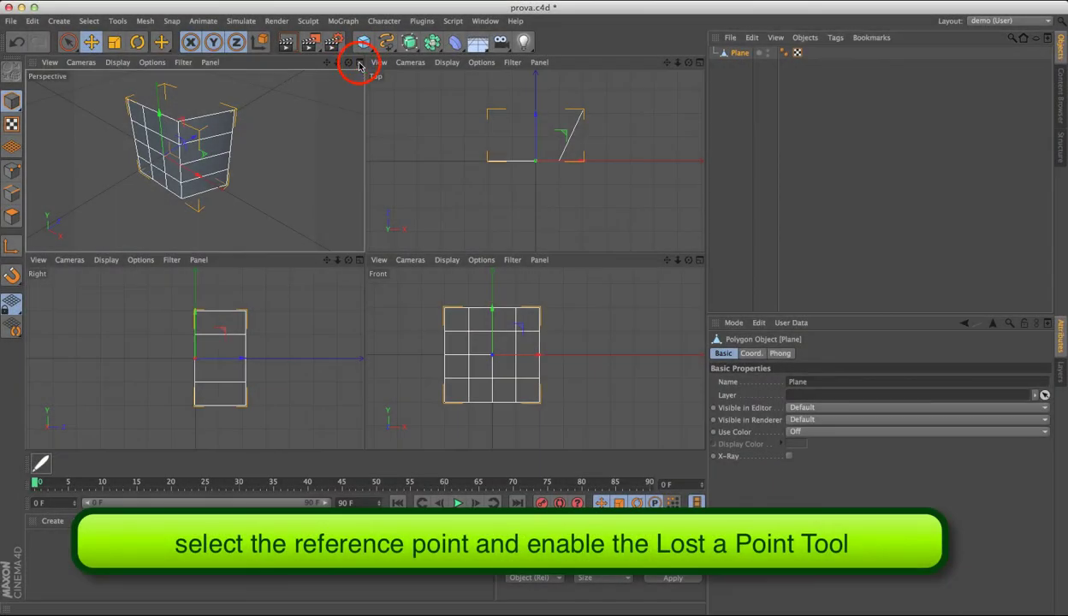
# Step: Select the Plane's bottom-right corner point in Points mode and activate the LostaPoint tool
pyautogui.click(359, 61)
pyautogui.moveTo(689, 62); pyautogui.dragTo(689, 62)
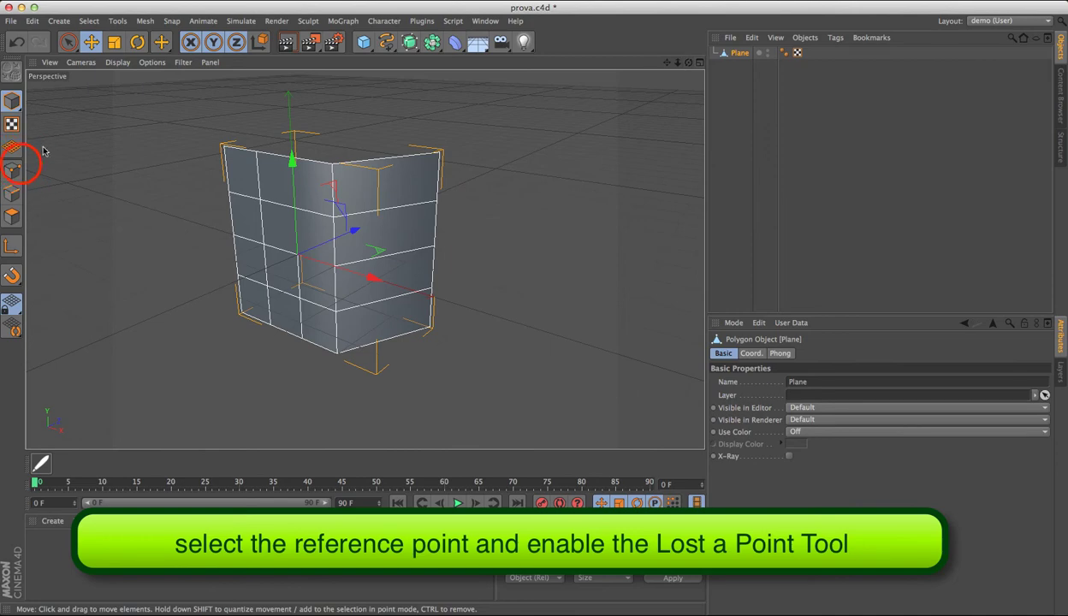
pyautogui.click(11, 169)
pyautogui.click(429, 327)
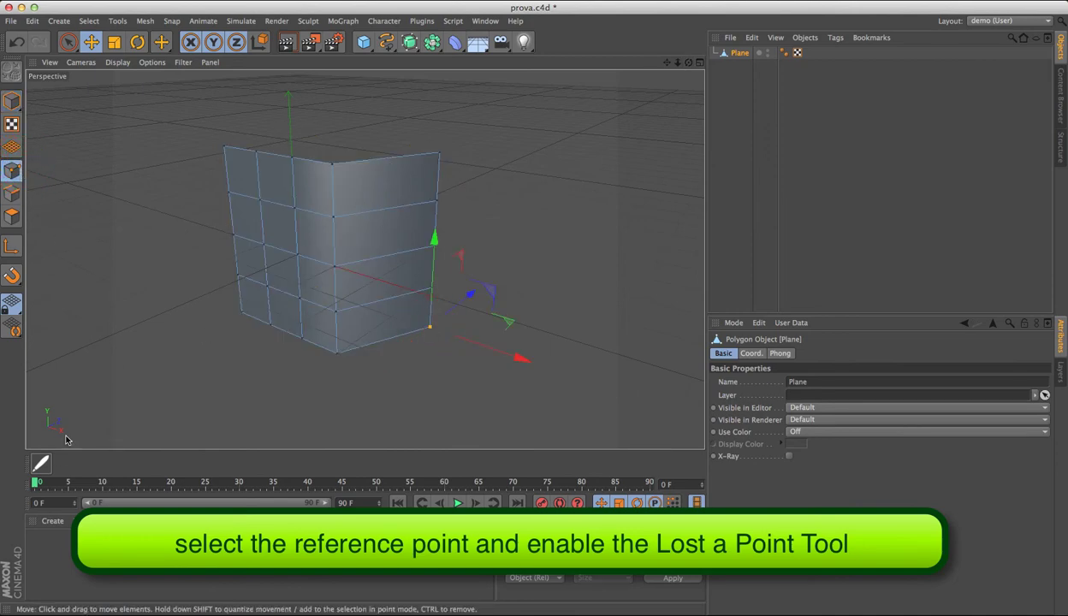
pyautogui.click(40, 463)
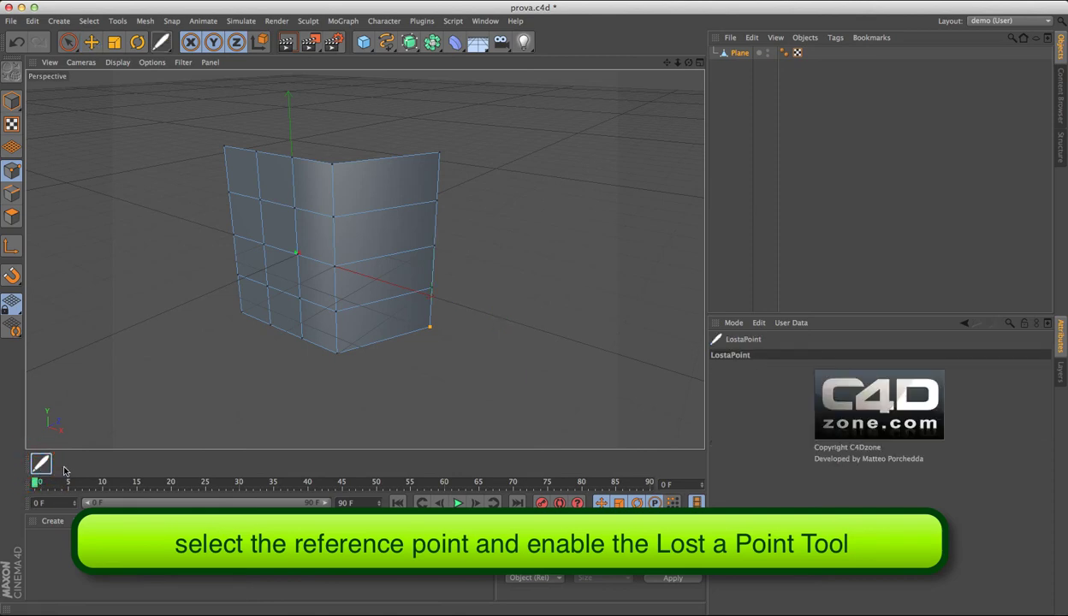
pyautogui.click(699, 63)
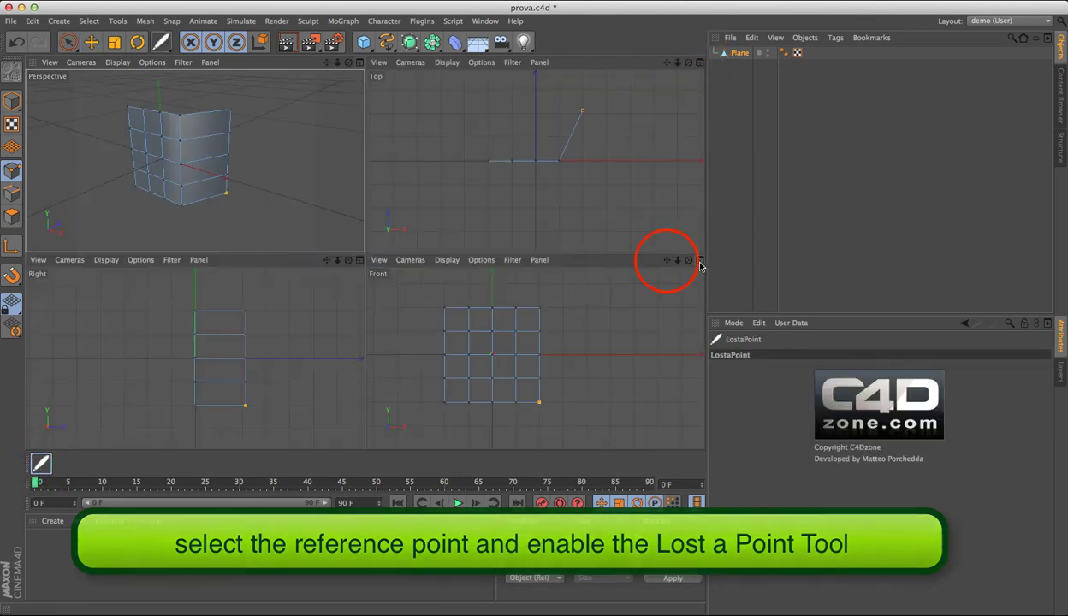
# Step: Place new loose points with LostaPoint in the Front view, right of the plane and aligned with its rows
pyautogui.moveTo(666, 259); pyautogui.dragTo(533, 312)
pyautogui.click(550, 394)
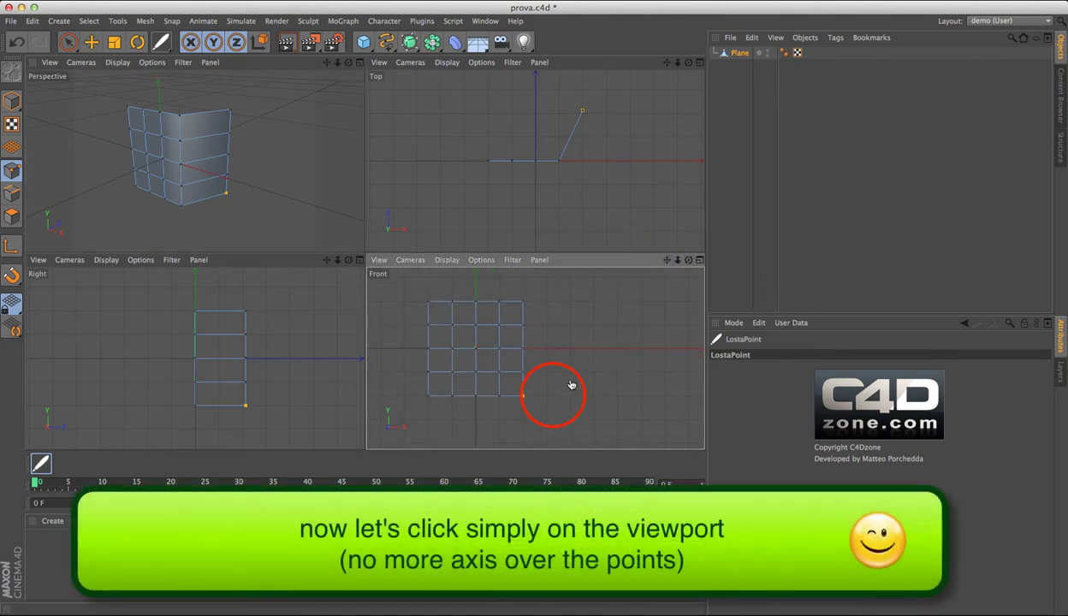
pyautogui.click(553, 350)
pyautogui.click(115, 21)
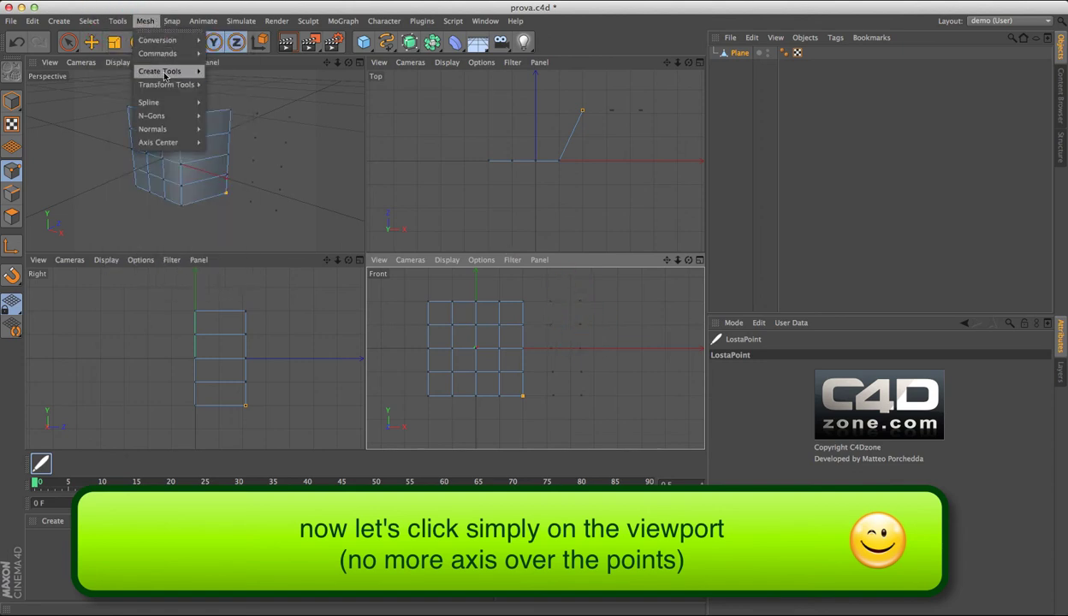
pyautogui.moveTo(162, 71)
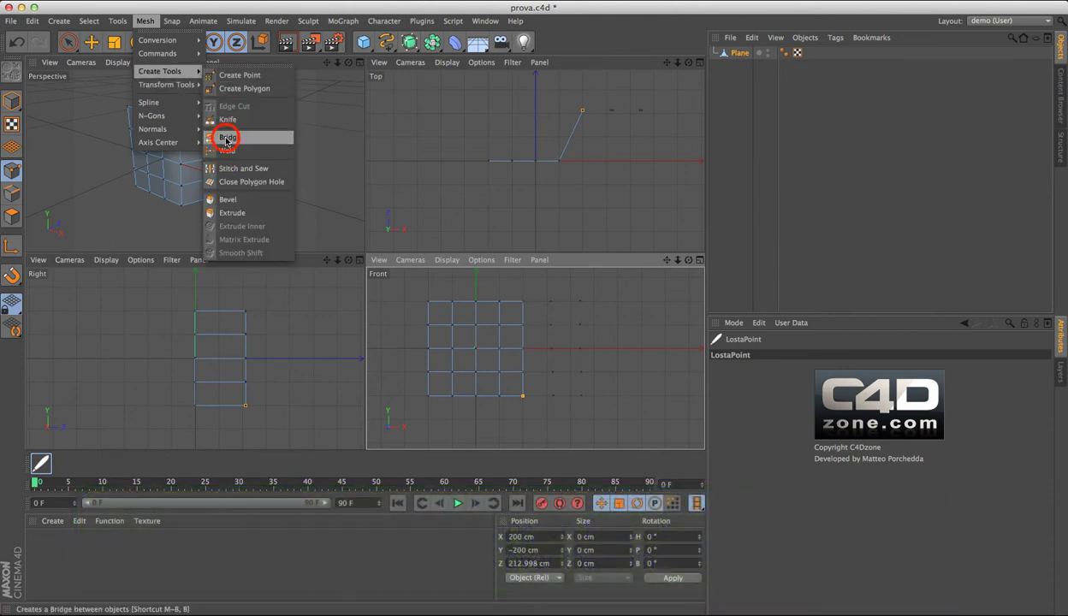
# Step: Bridge the corner point to the new points, adding two polygon columns, then inspect them in Perspective
pyautogui.click(229, 137)
pyautogui.moveTo(523, 302)
pyautogui.mouseDown()
pyautogui.moveTo(551, 309)
pyautogui.moveTo(551, 402)
pyautogui.moveTo(562, 327)
pyautogui.moveTo(555, 335)
pyautogui.moveTo(578, 399)
pyautogui.mouseUp()
pyautogui.press('e')
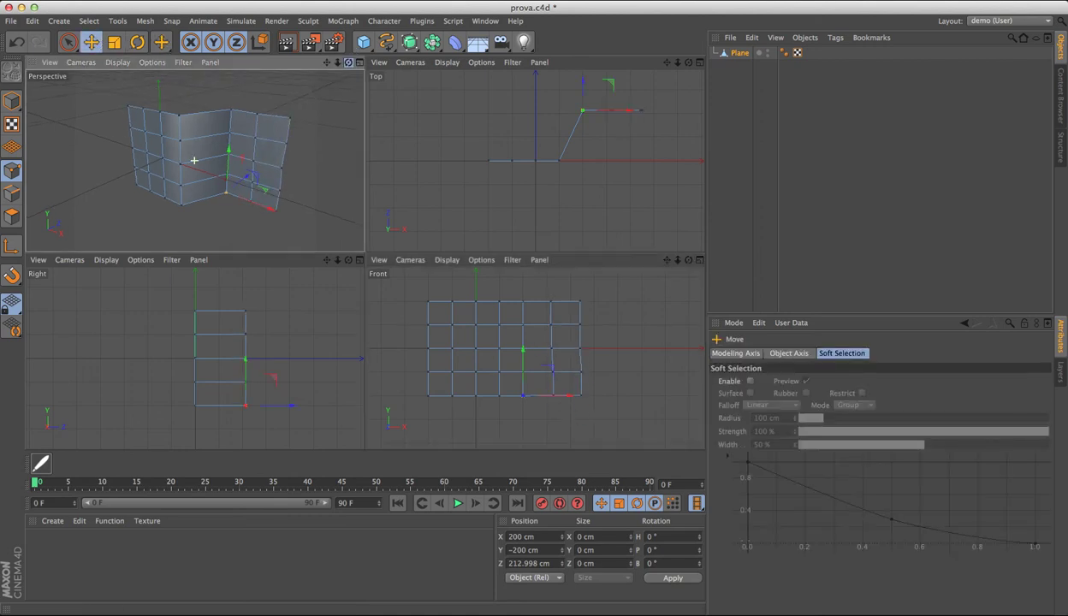
pyautogui.moveTo(205, 150)
pyautogui.keyDown('alt'); pyautogui.mouseDown()
pyautogui.moveTo(222, 141)
pyautogui.moveTo(195, 160)
pyautogui.mouseUp(); pyautogui.keyUp('alt')
pyautogui.click(357, 62)
pyautogui.keyDown('alt'); pyautogui.moveTo(584, 107); pyautogui.dragTo(578, 134); pyautogui.keyUp('alt')
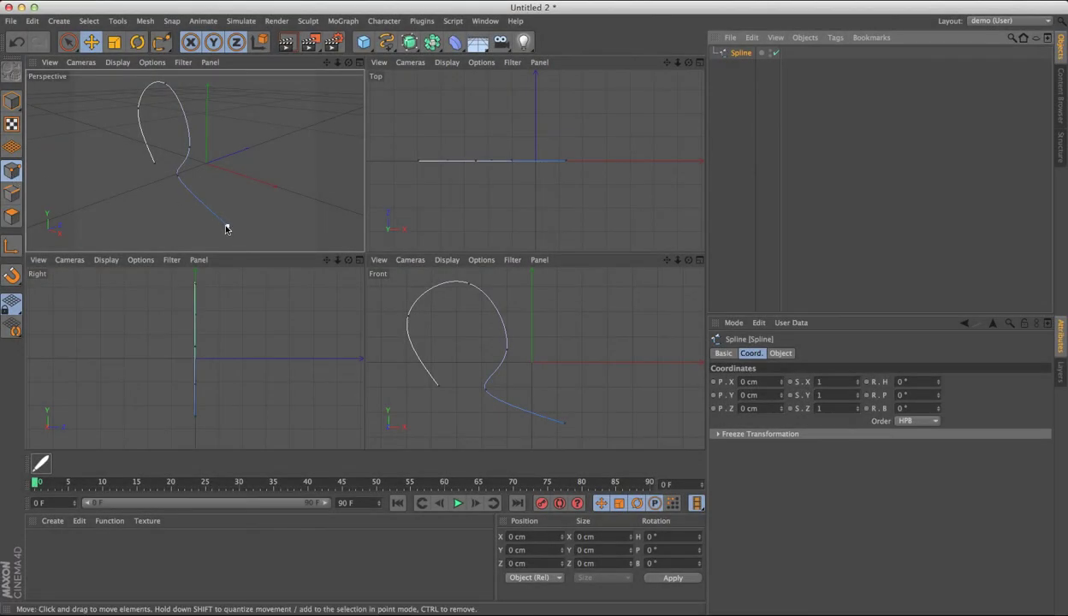
# Step: From the spline's end point, use LostaPoint to drag two new curved points rising right in the Front viewport
pyautogui.click(227, 226)
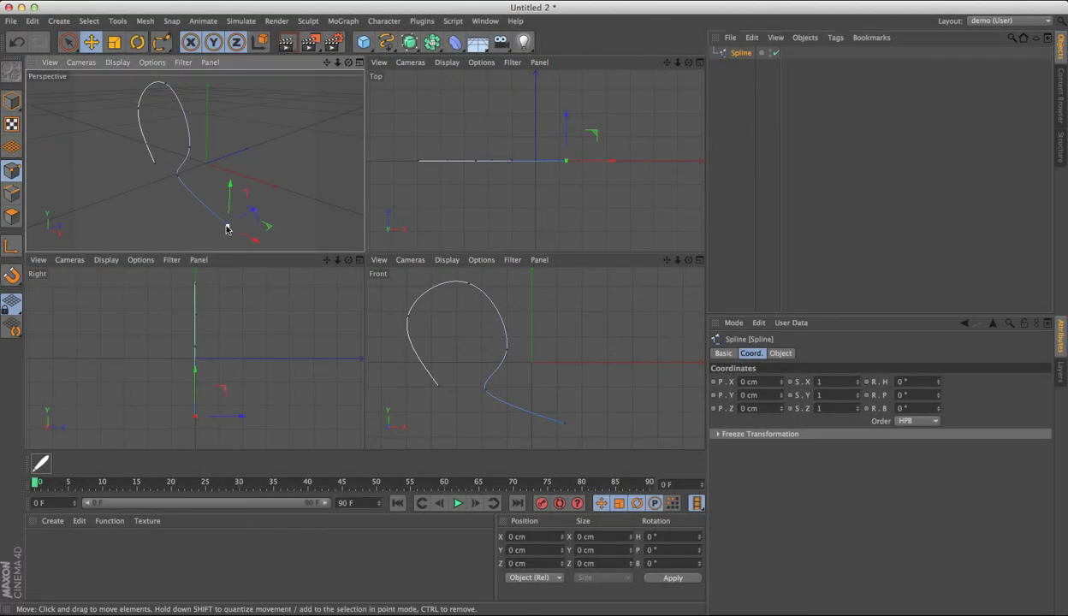
pyautogui.click(40, 464)
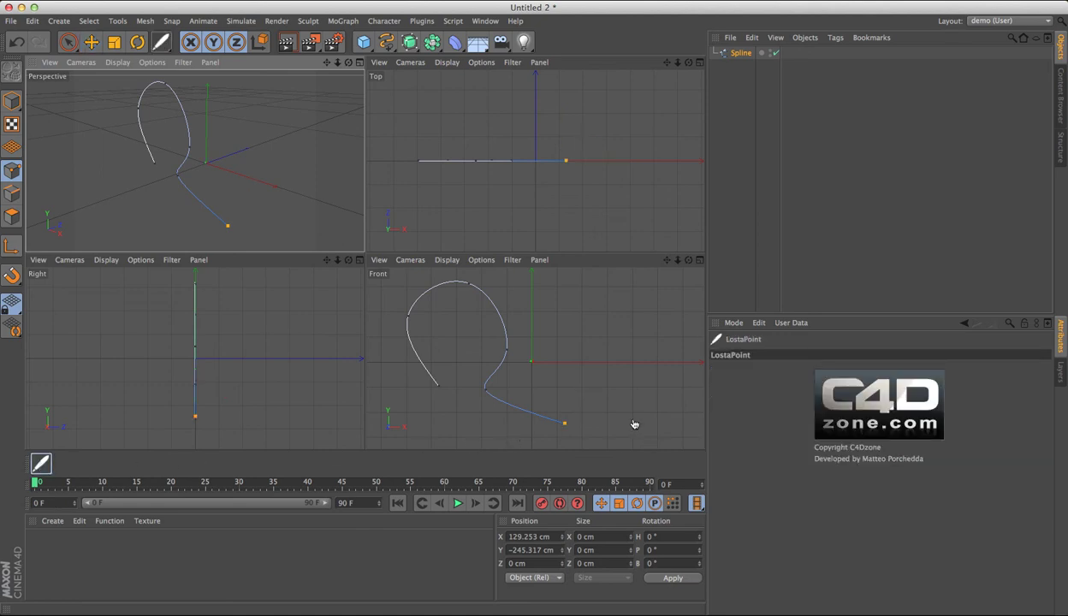
pyautogui.moveTo(634, 424); pyautogui.dragTo(575, 359)
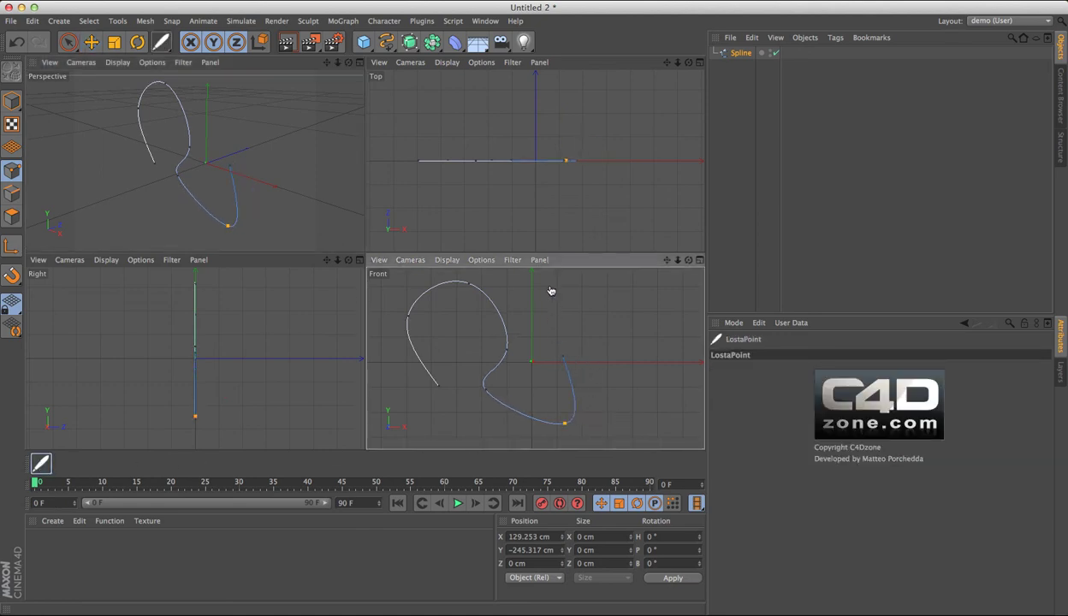
pyautogui.moveTo(550, 291); pyautogui.dragTo(581, 297)
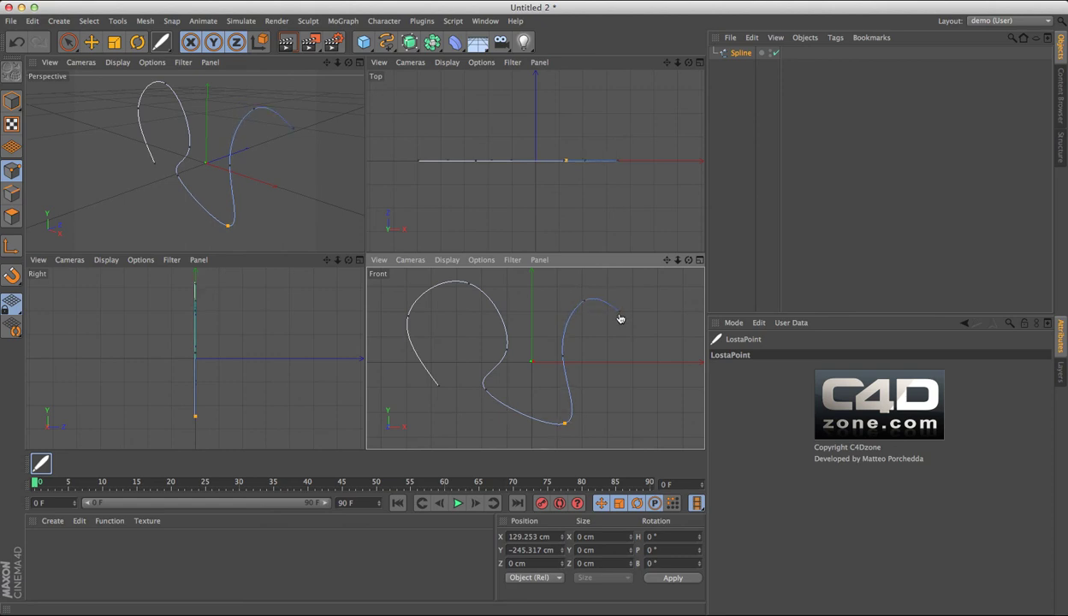